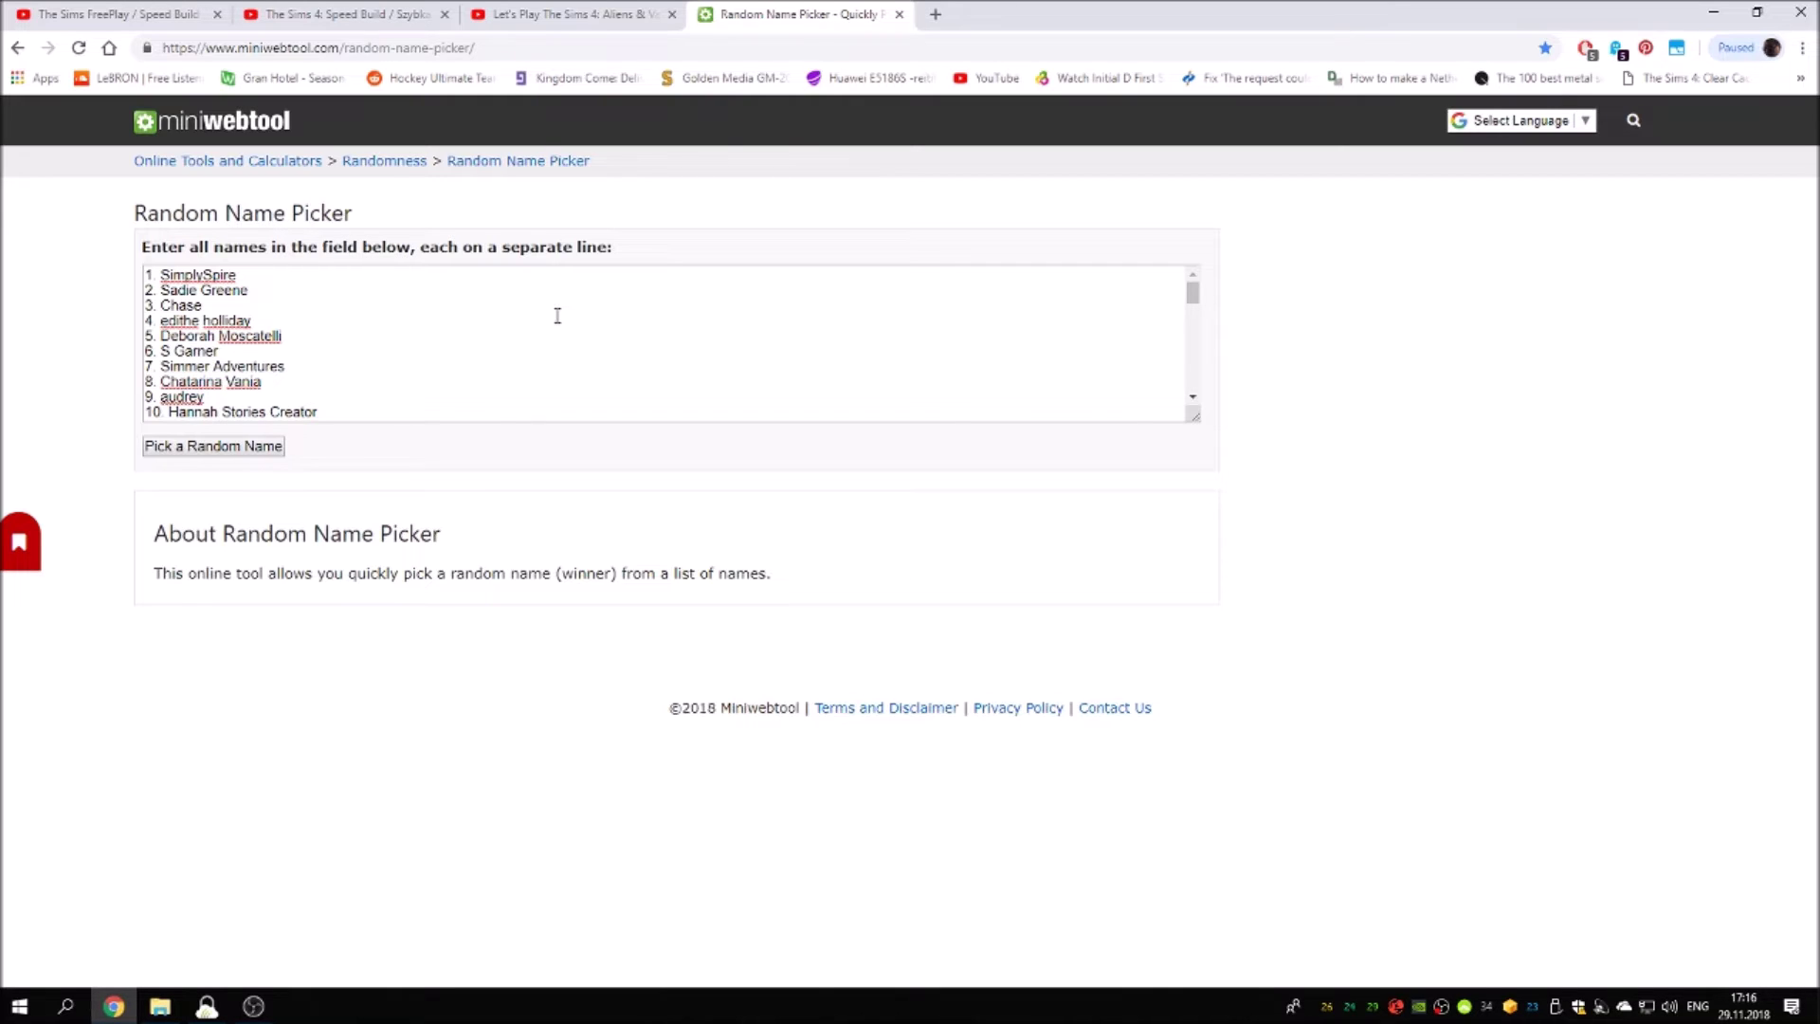
scroll(548, 314, down, 1)
scroll(547, 315, down, 3)
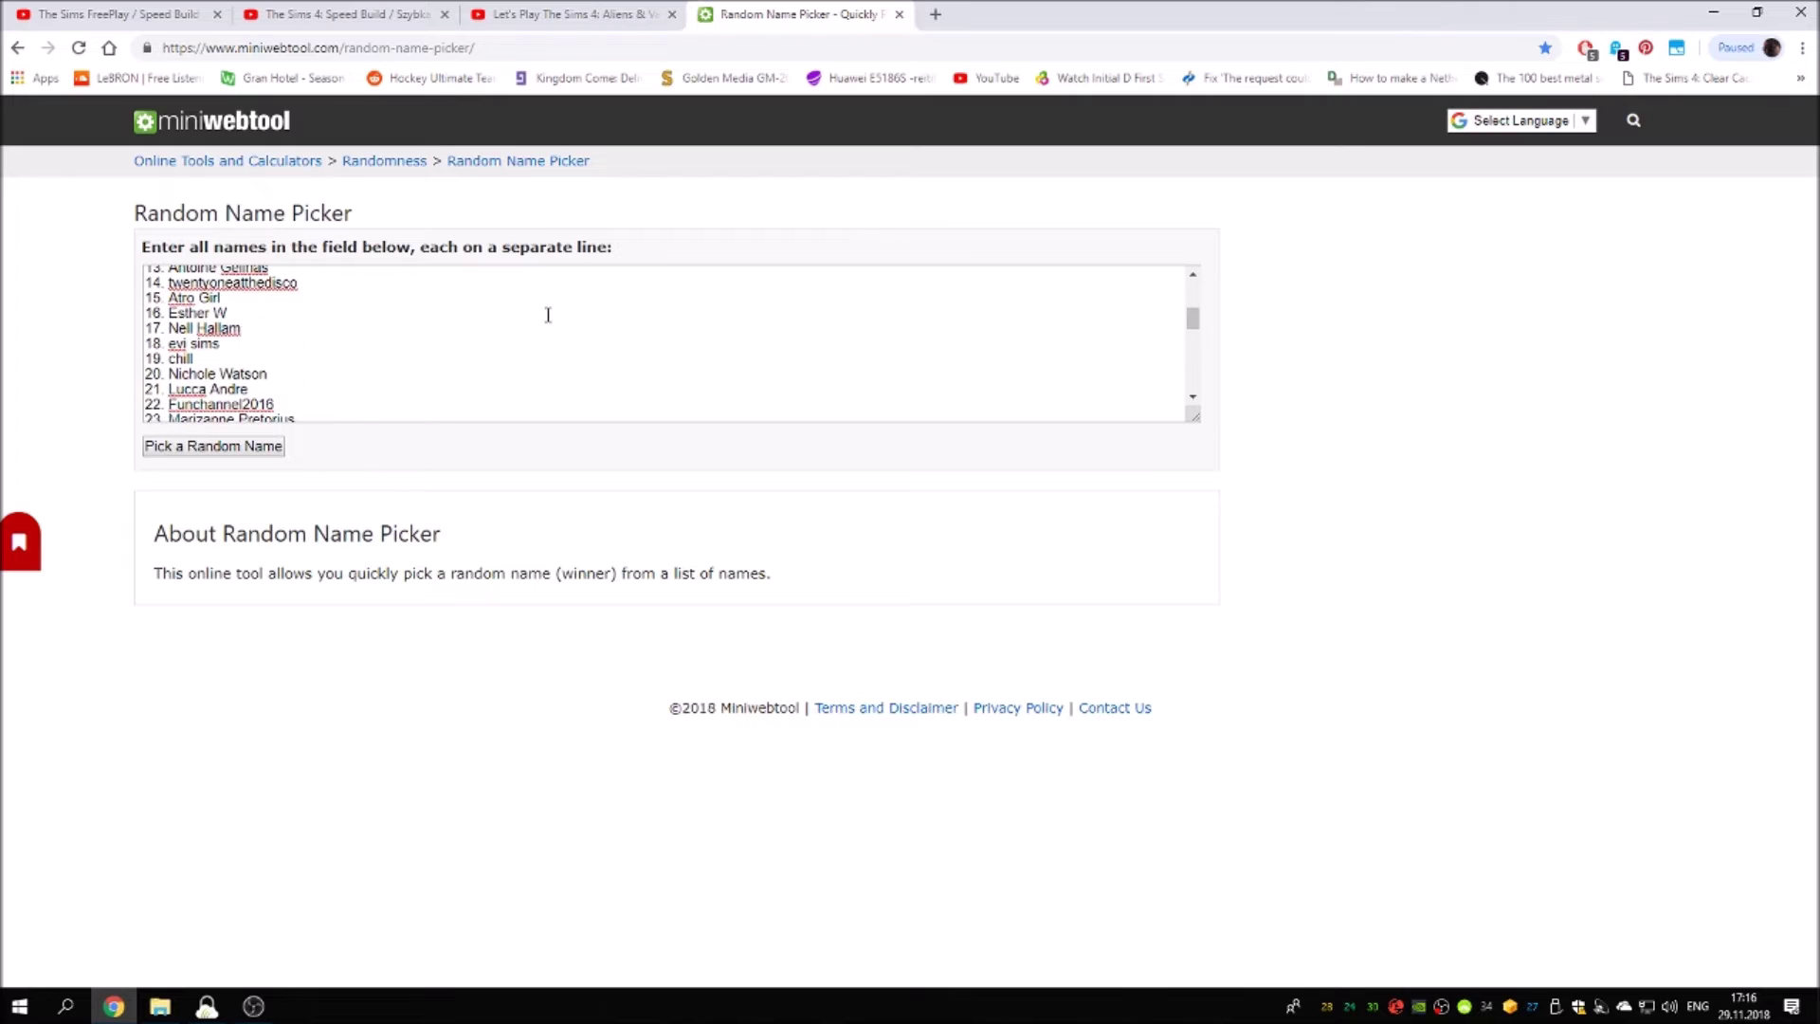
scroll(548, 315, down, 3)
scroll(547, 315, down, 5)
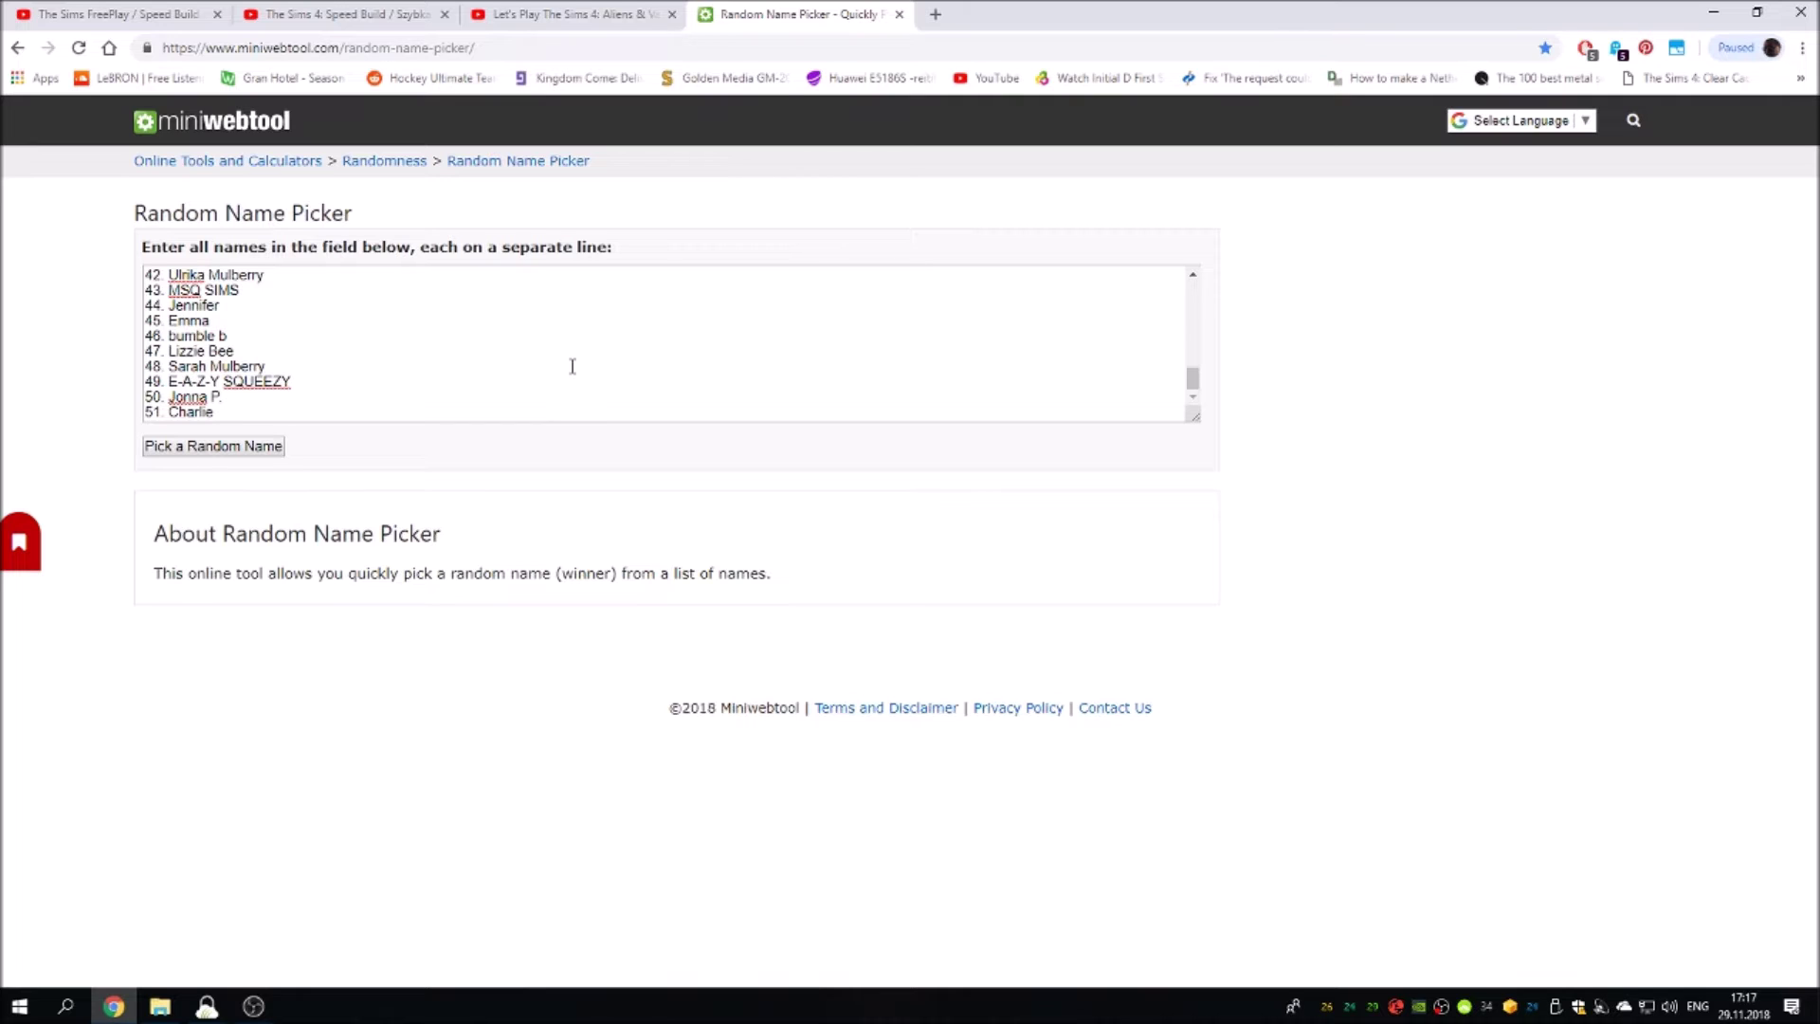
scroll(572, 368, up, 4)
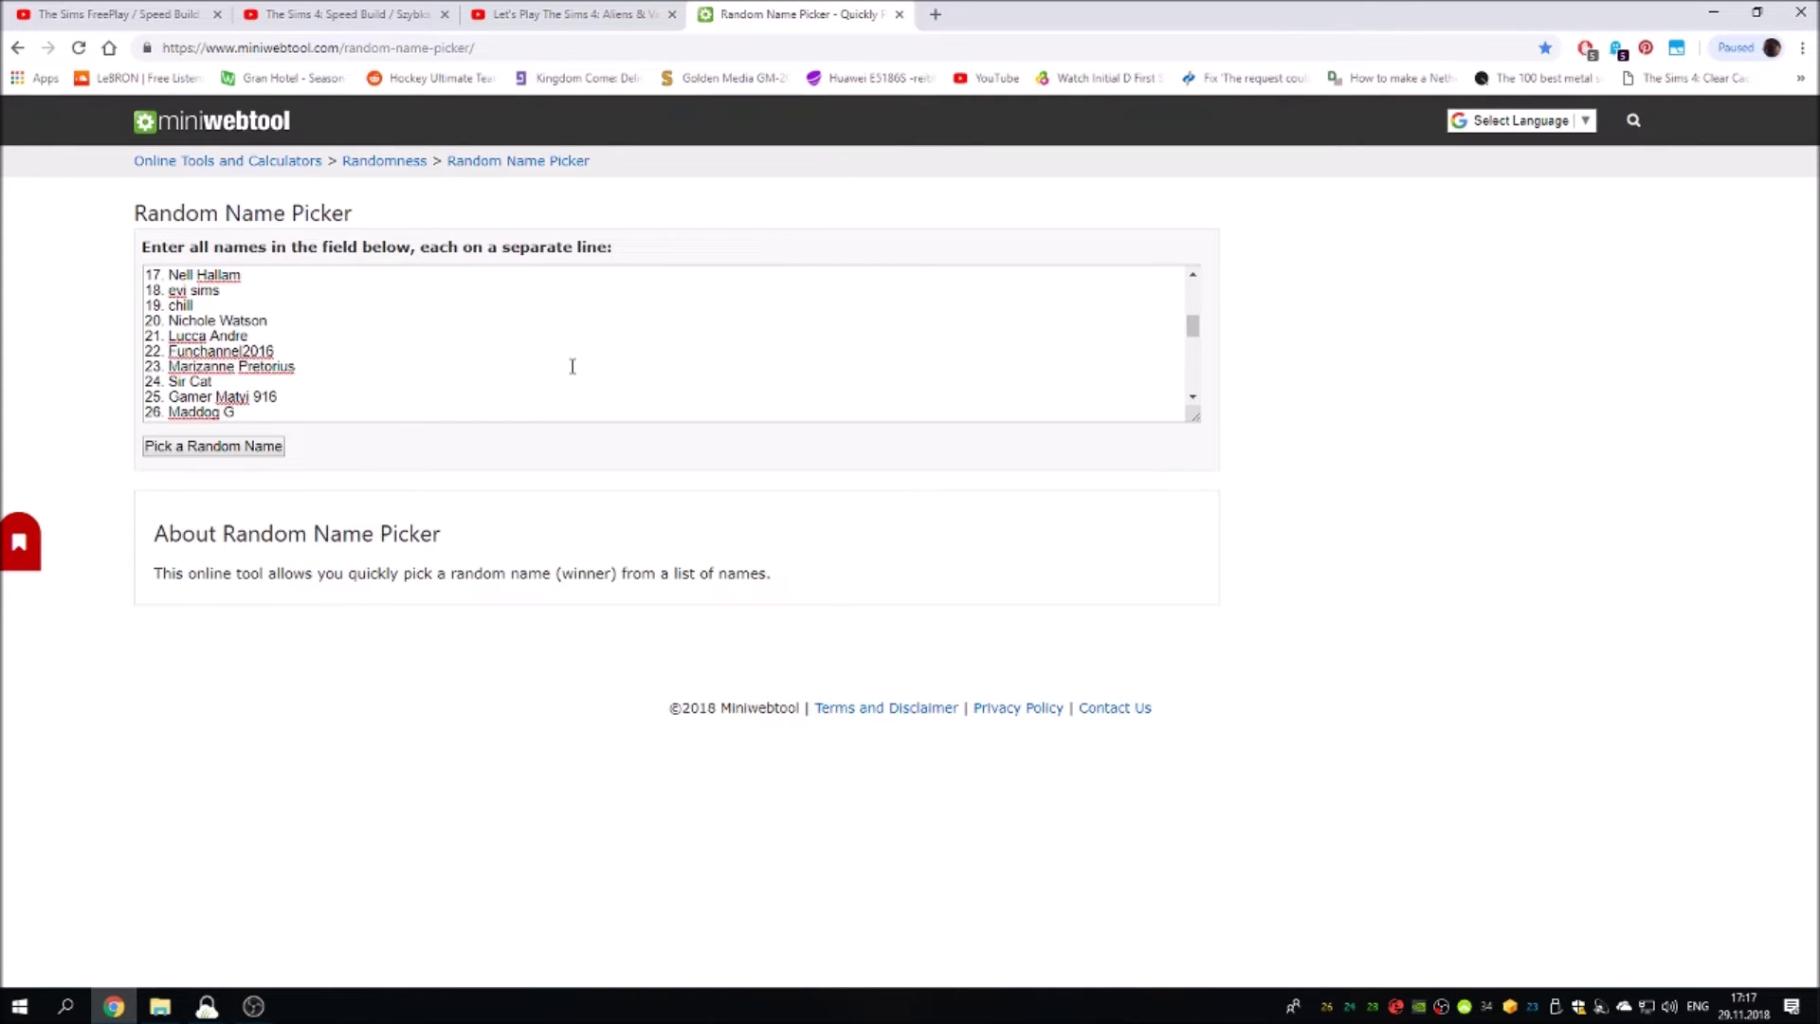
scroll(571, 367, up, 4)
scroll(572, 367, up, 2)
scroll(571, 367, down, 1)
scroll(572, 368, down, 3)
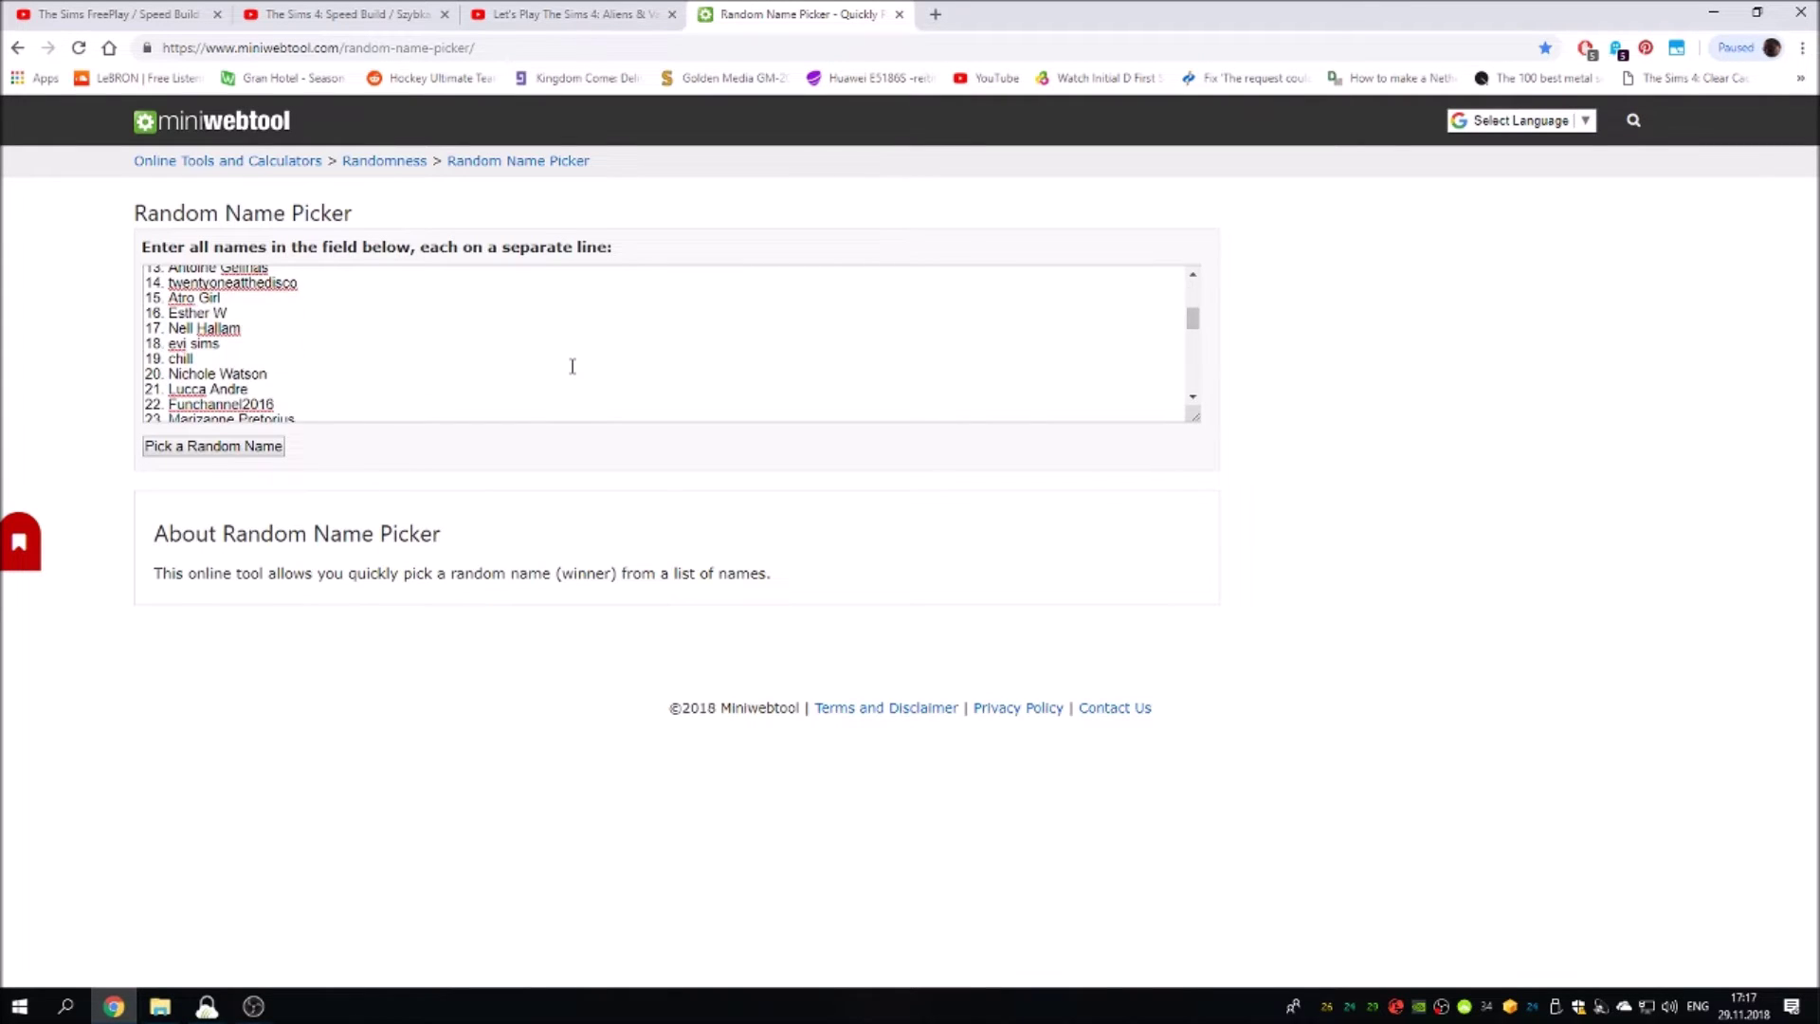
scroll(571, 367, down, 3)
scroll(571, 367, down, 3)
scroll(572, 367, down, 2)
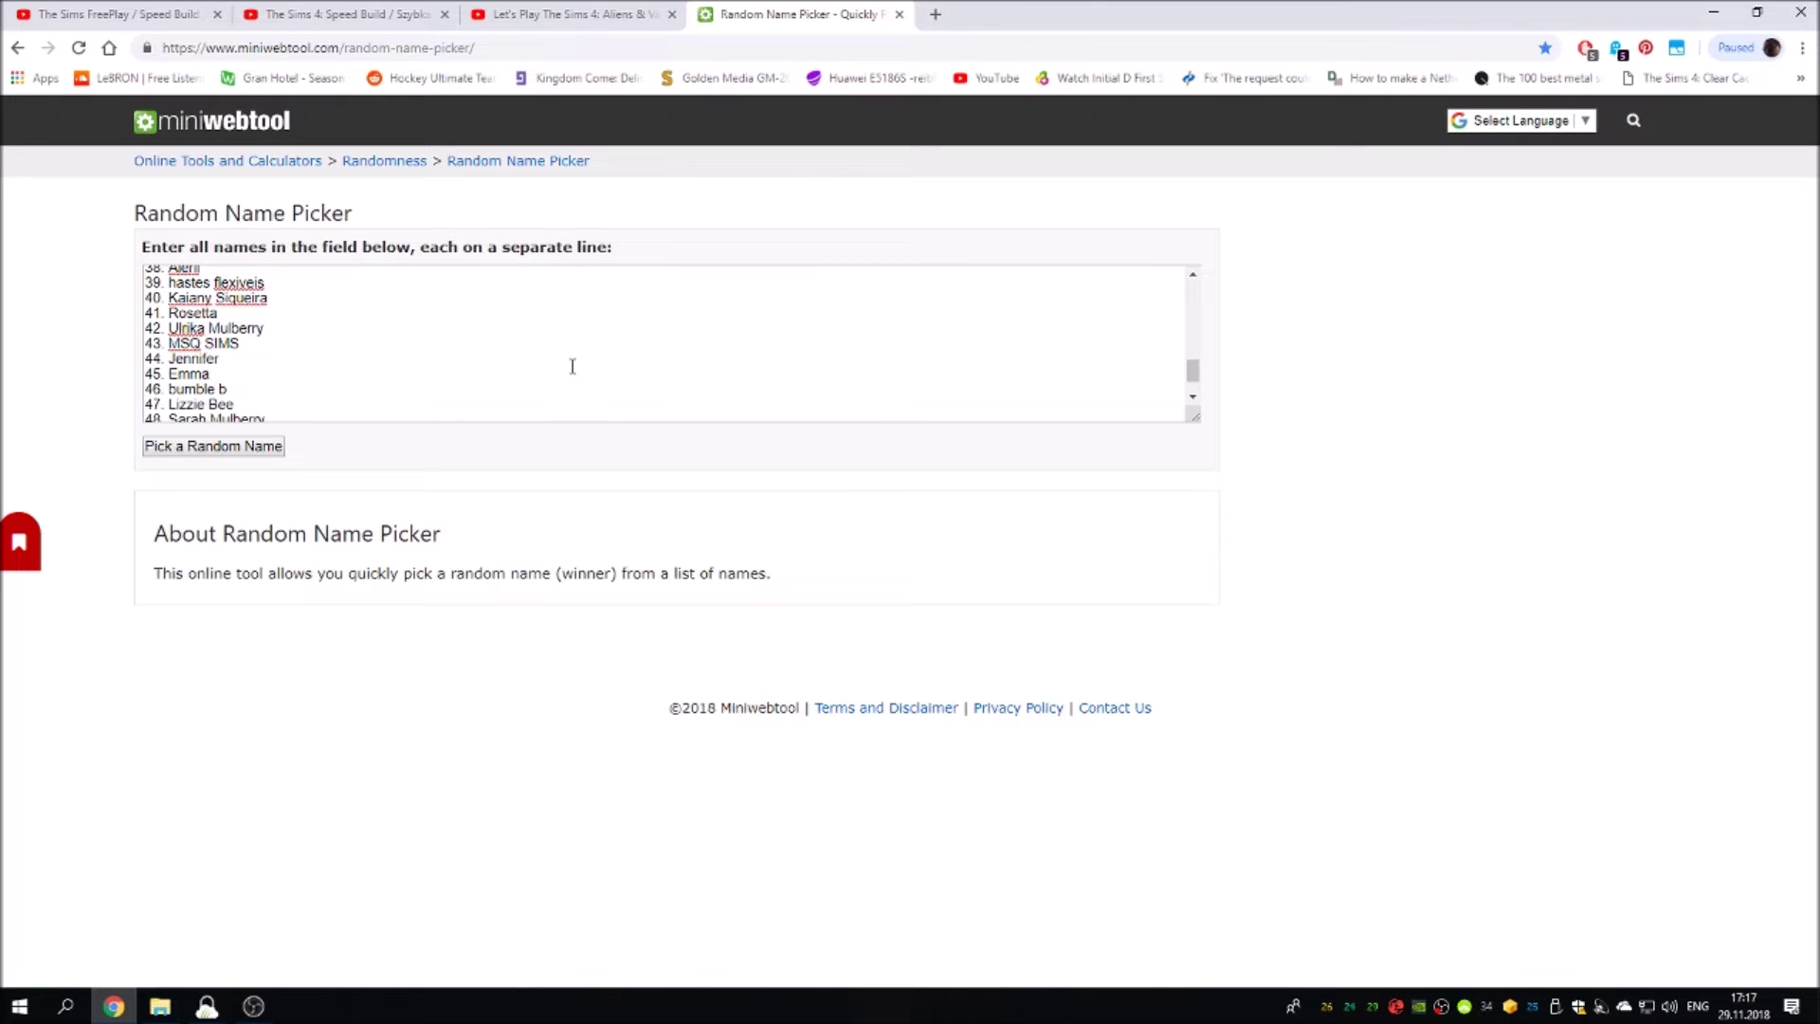
scroll(572, 366, down, 2)
scroll(572, 367, up, 4)
scroll(571, 367, up, 3)
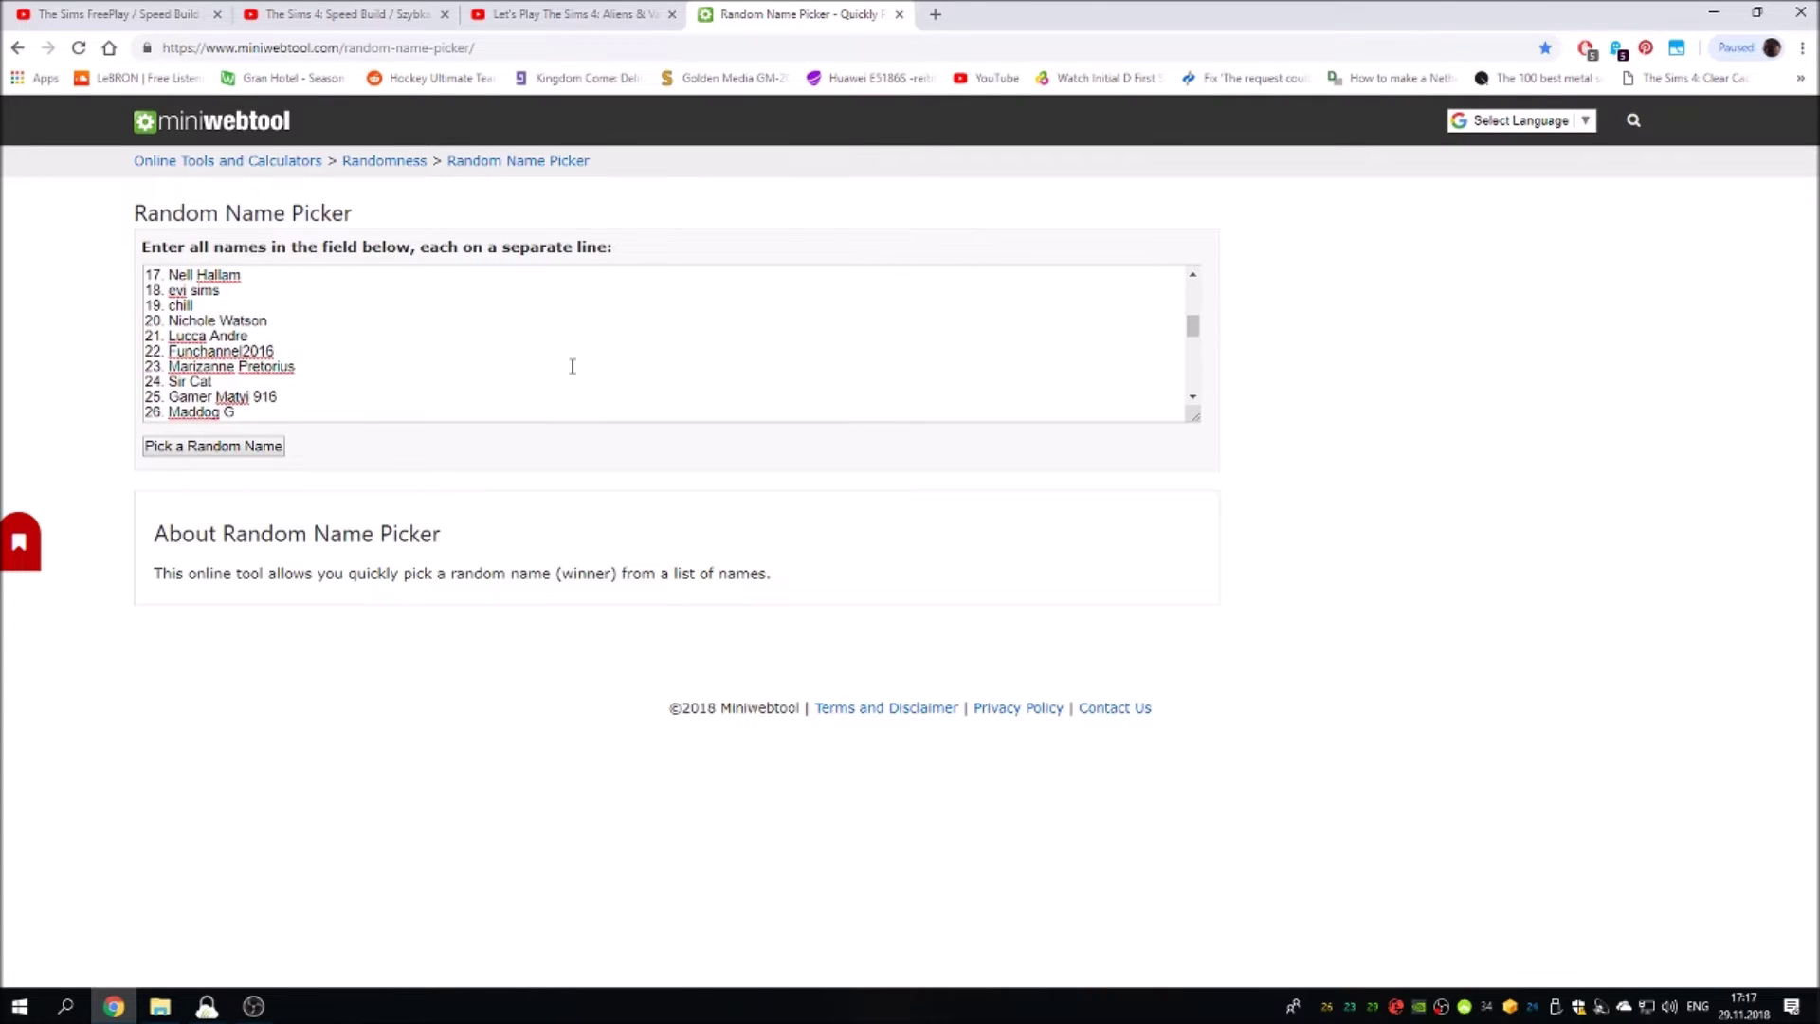
scroll(571, 367, up, 5)
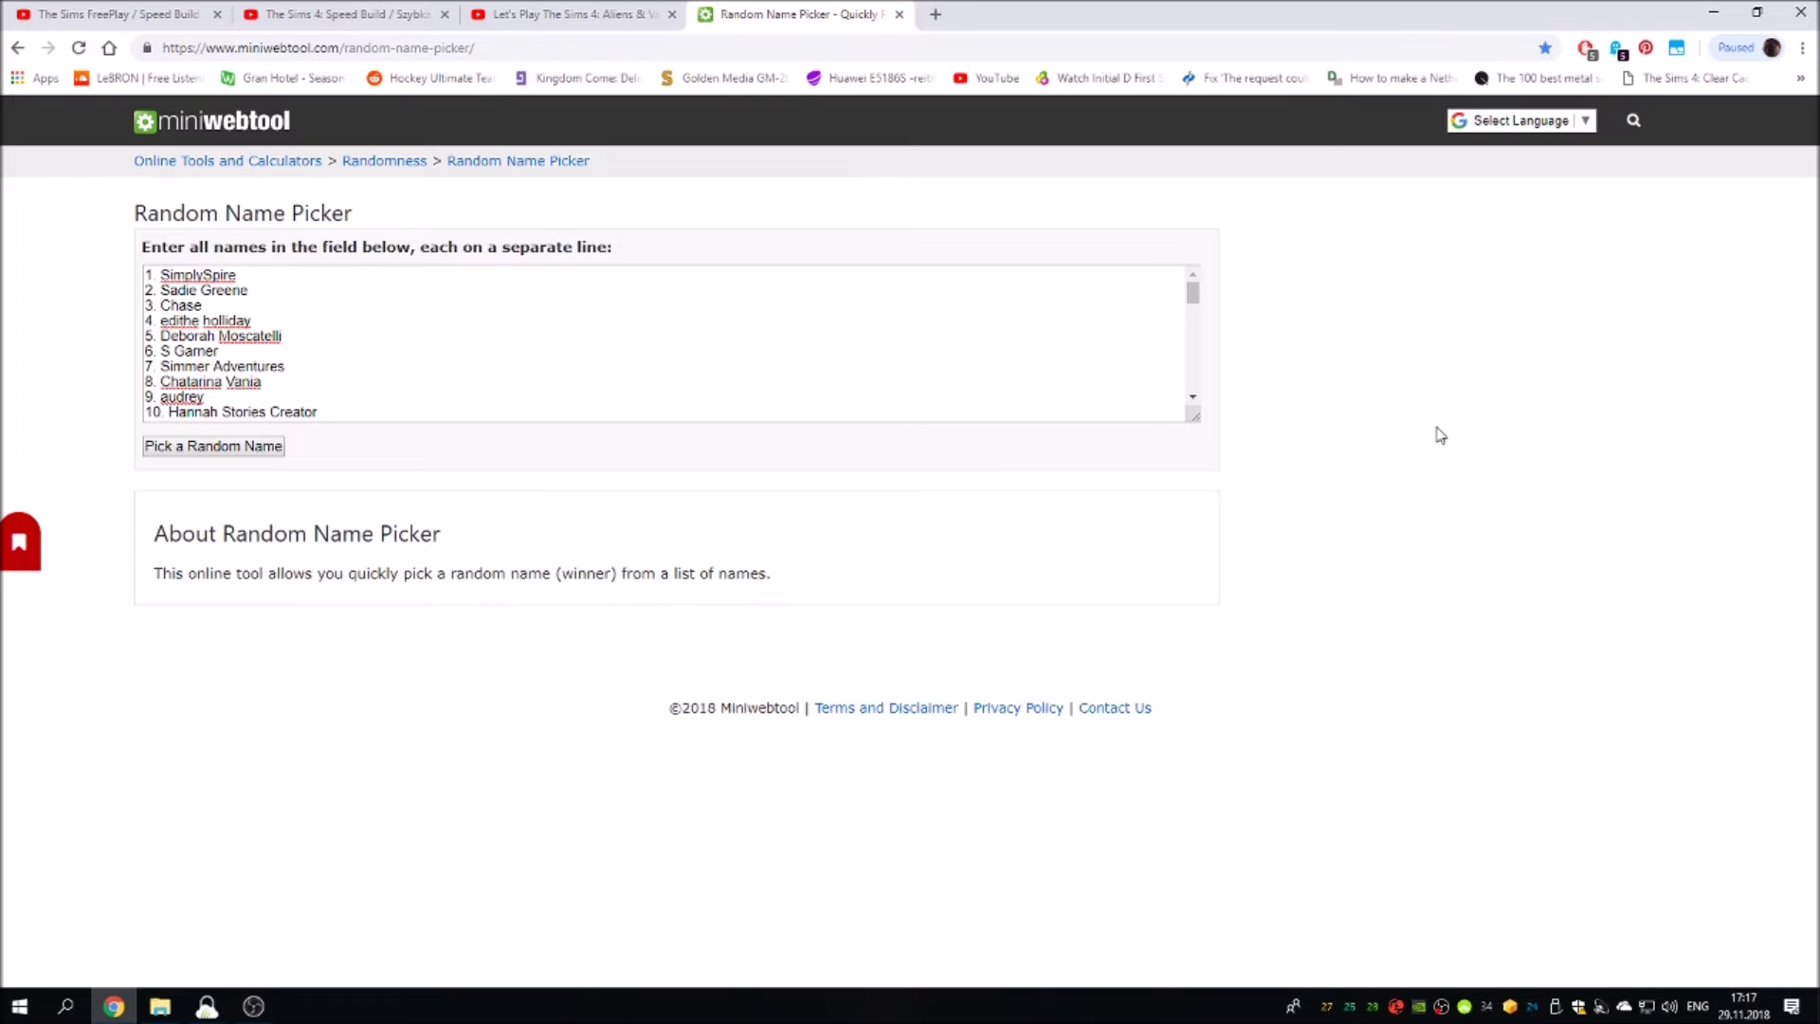
scroll(905, 359, down, 5)
scroll(905, 358, down, 5)
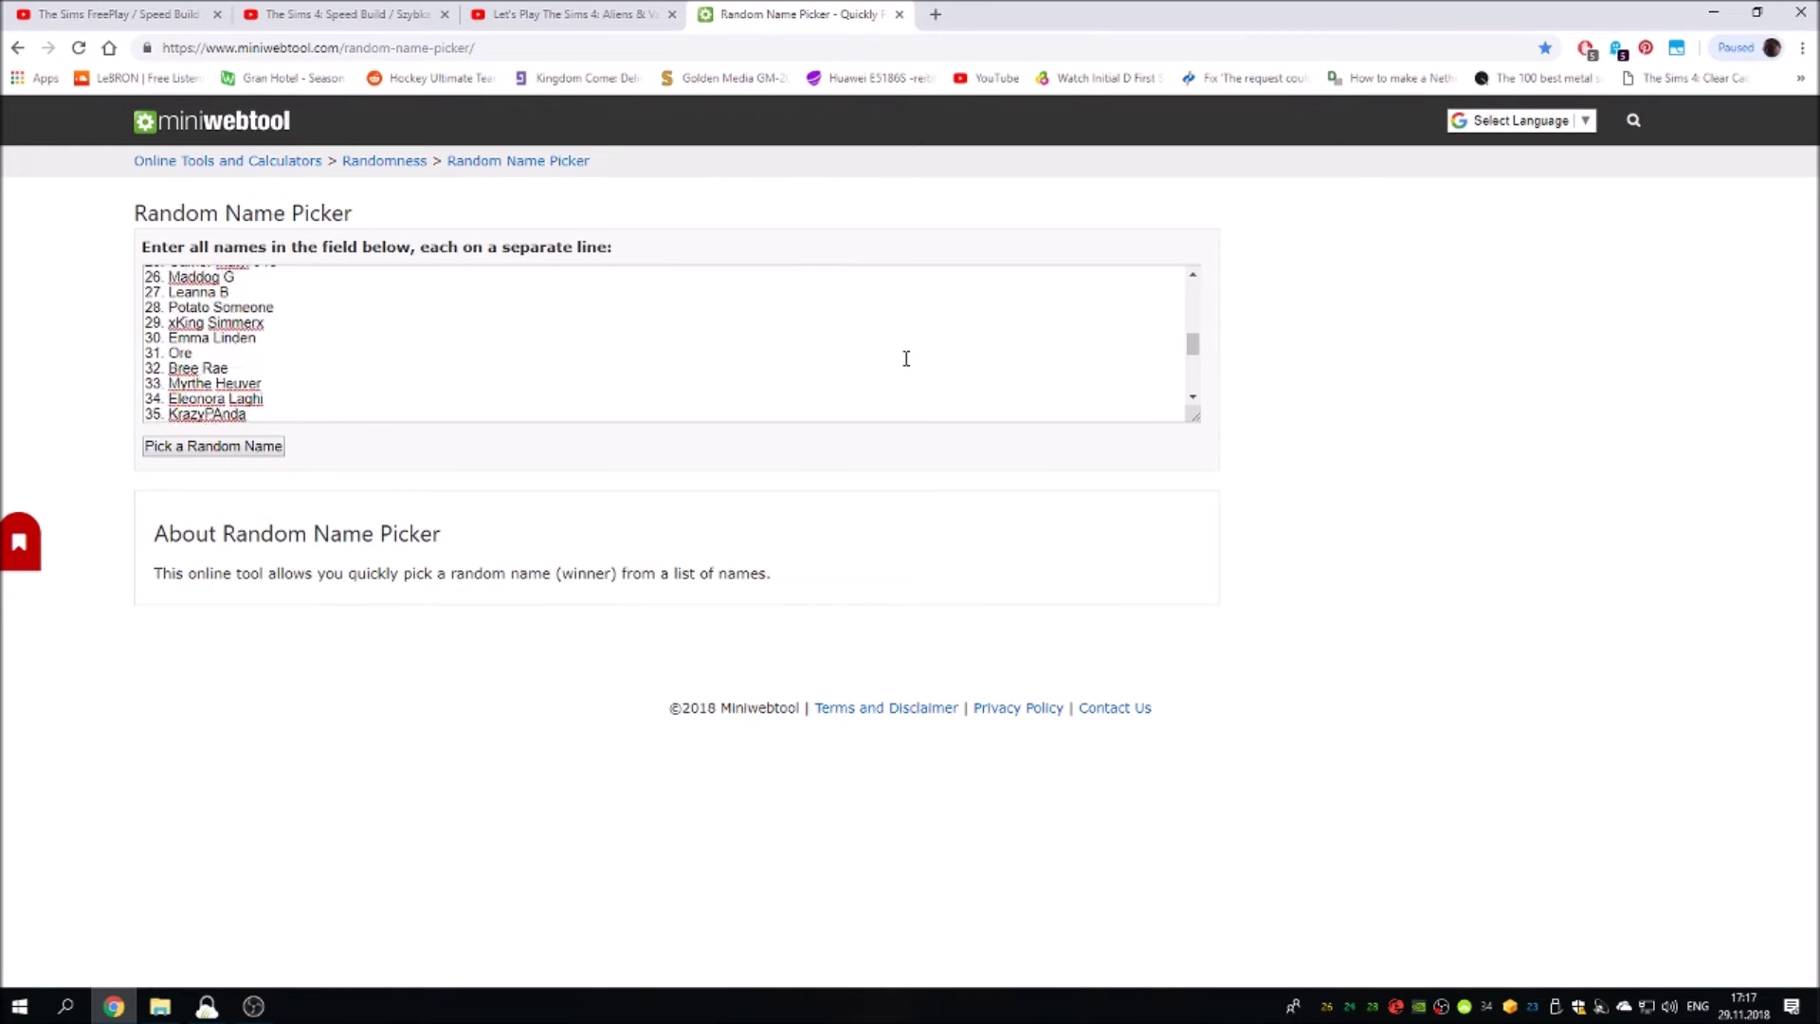
scroll(905, 359, down, 5)
scroll(904, 358, up, 4)
scroll(904, 360, up, 3)
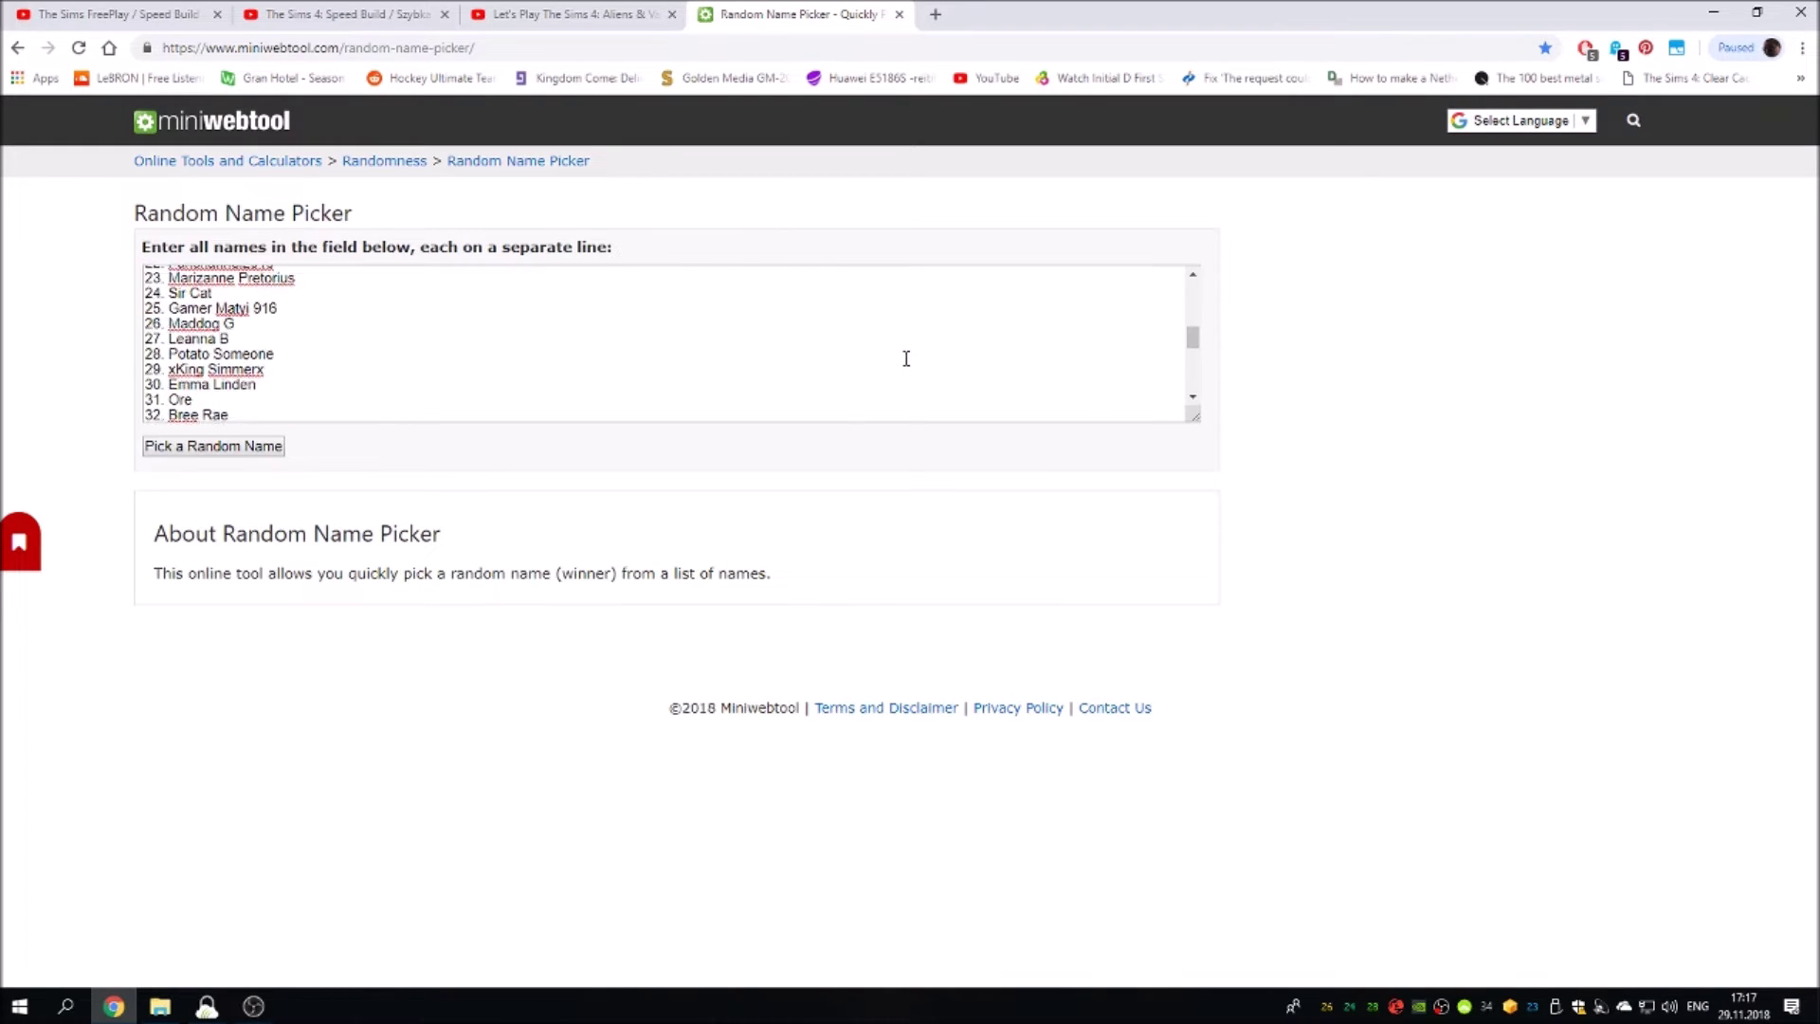
scroll(904, 358, up, 5)
scroll(904, 359, up, 4)
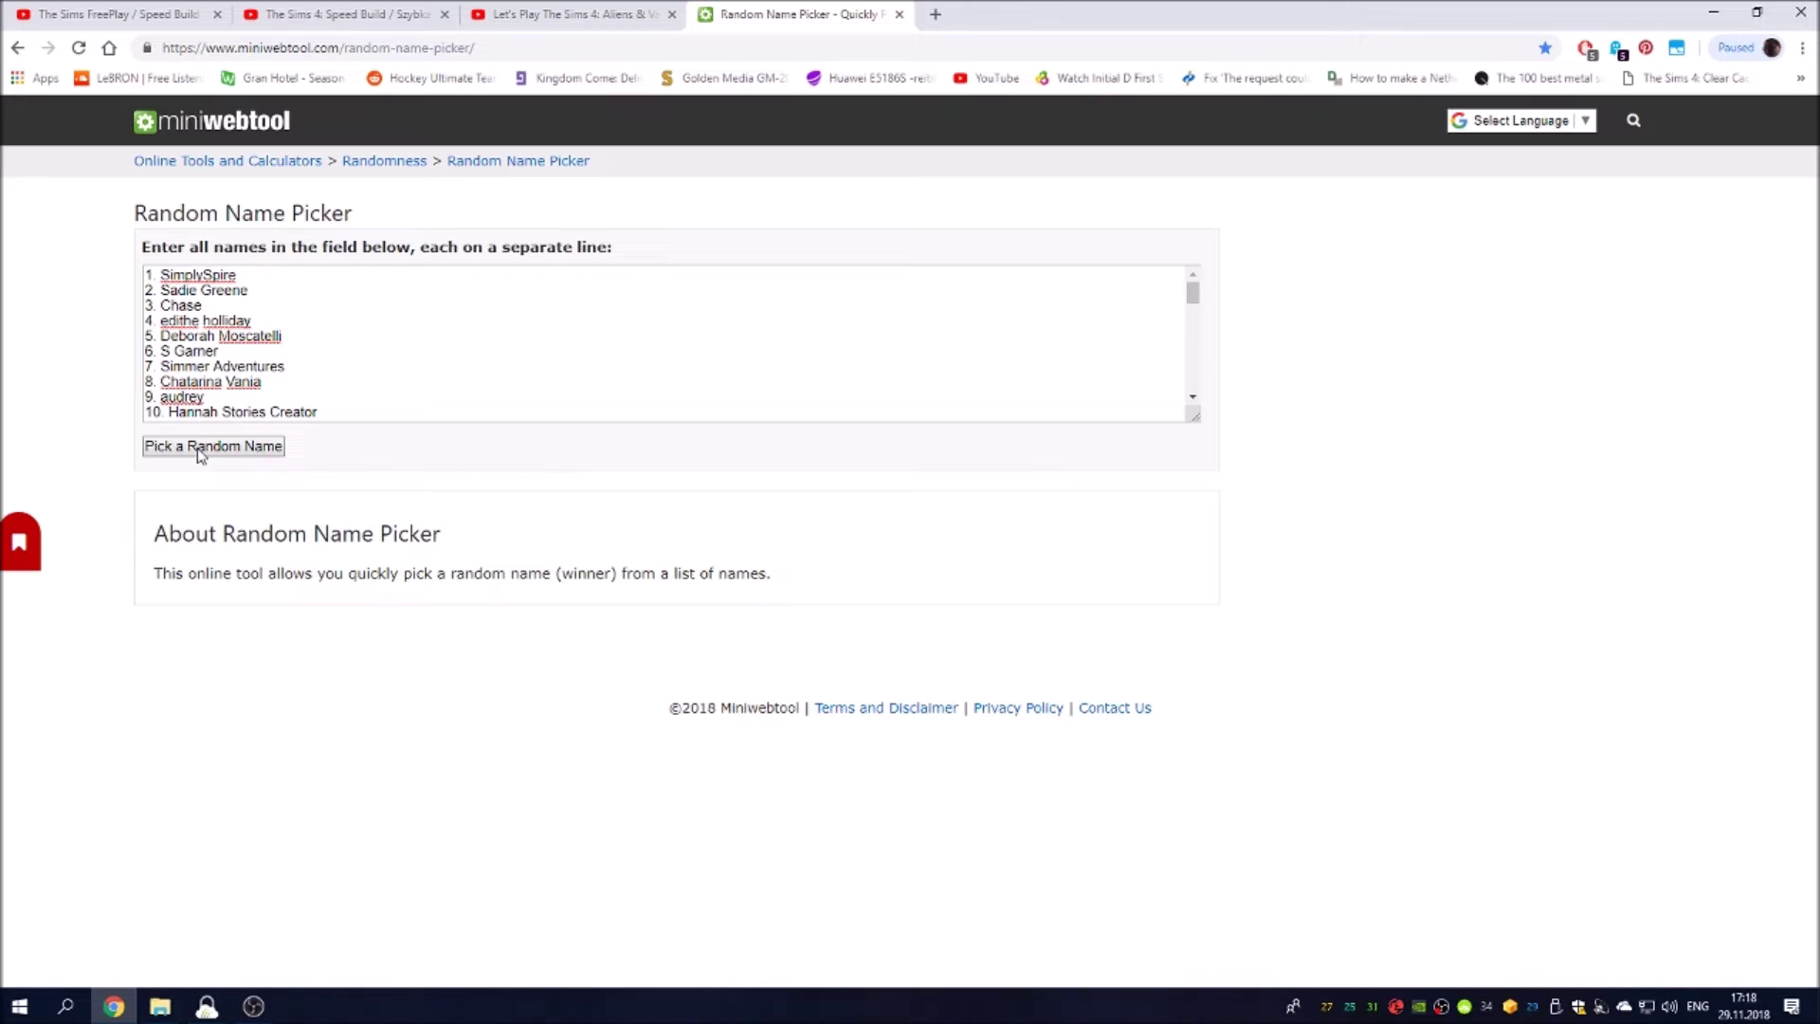
Step: Draw a random winner from the 51 entered giveaway names
click(199, 449)
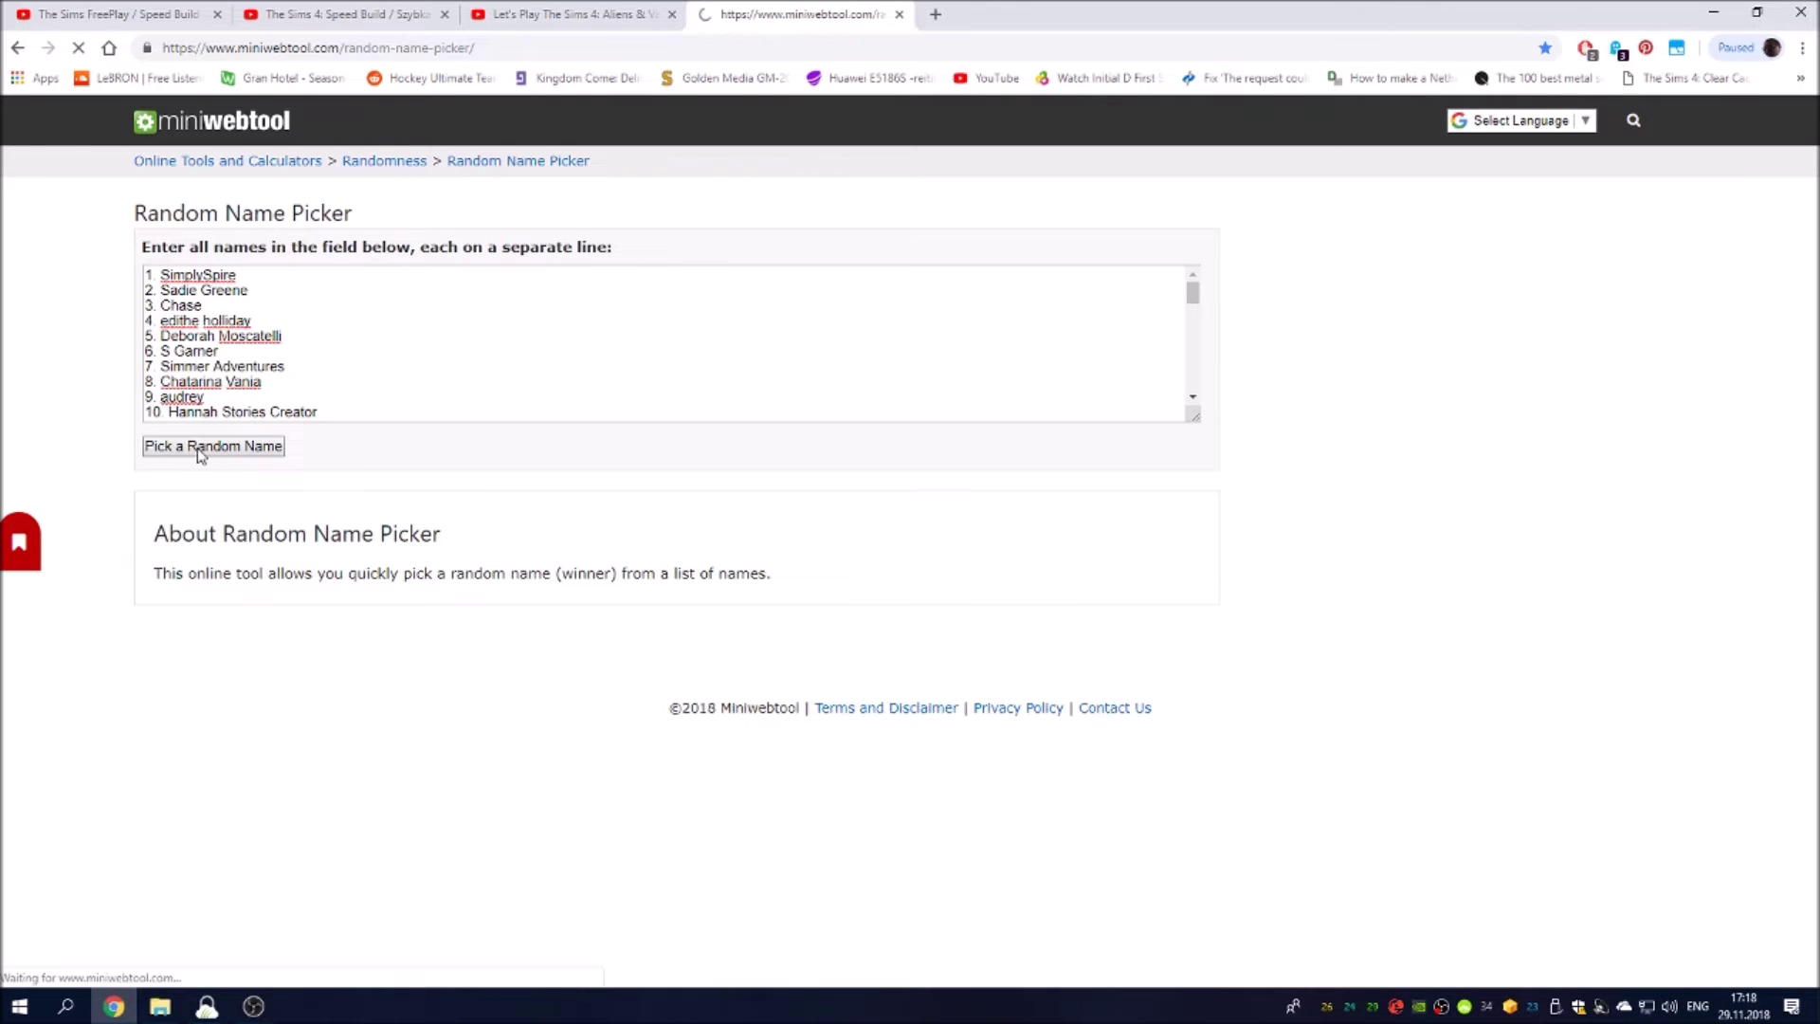